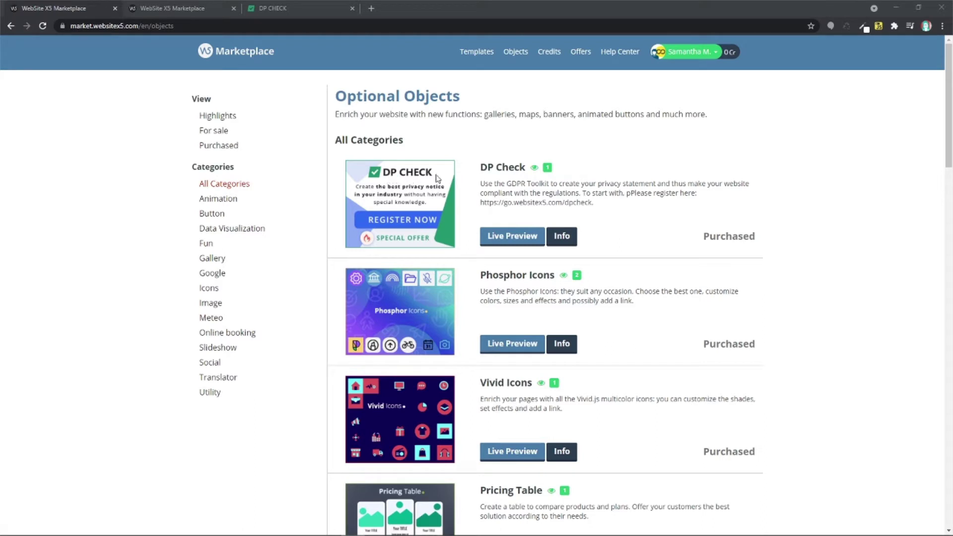
- Open DP Check's live preview, scroll through its charts and infographic, then jump back to the top
left_click(518, 238)
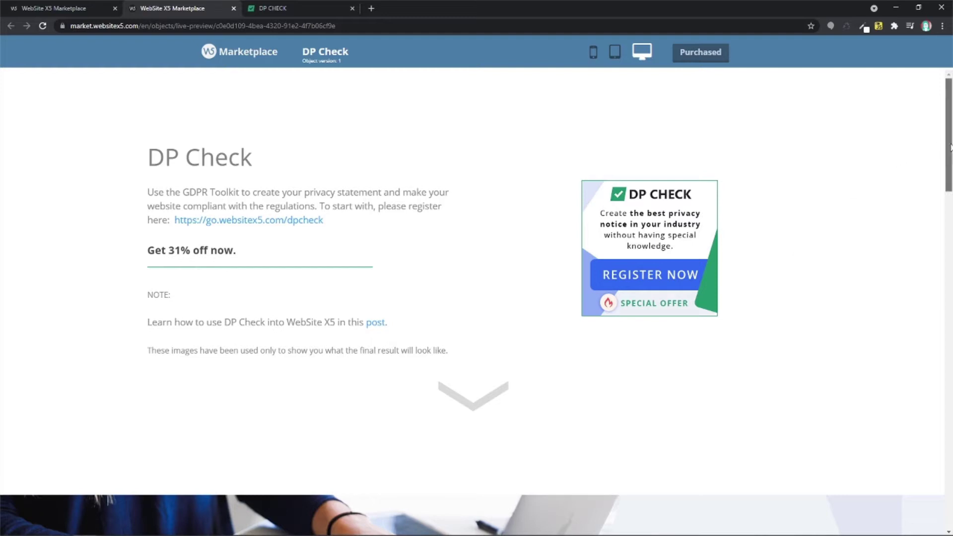
left_click_drag(949, 146, 934, 484)
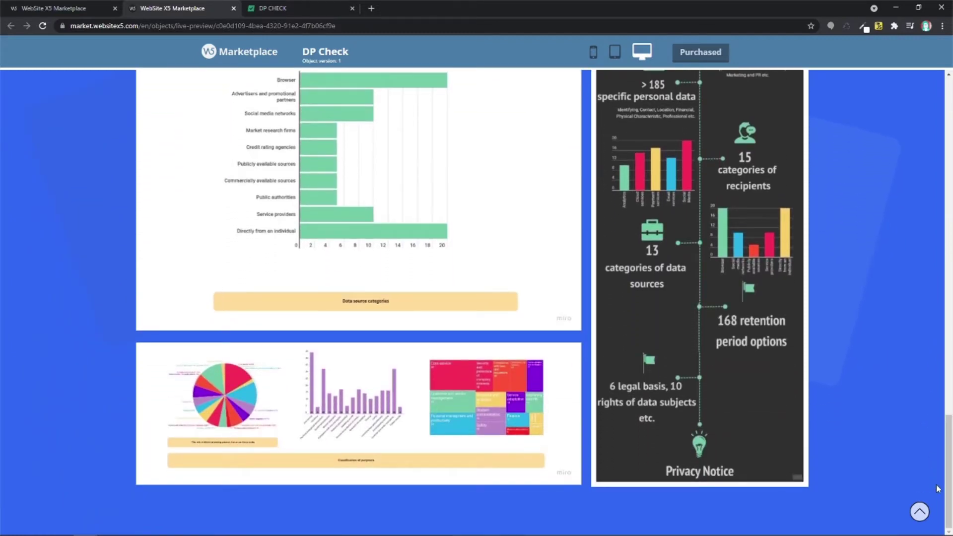
left_click(923, 516)
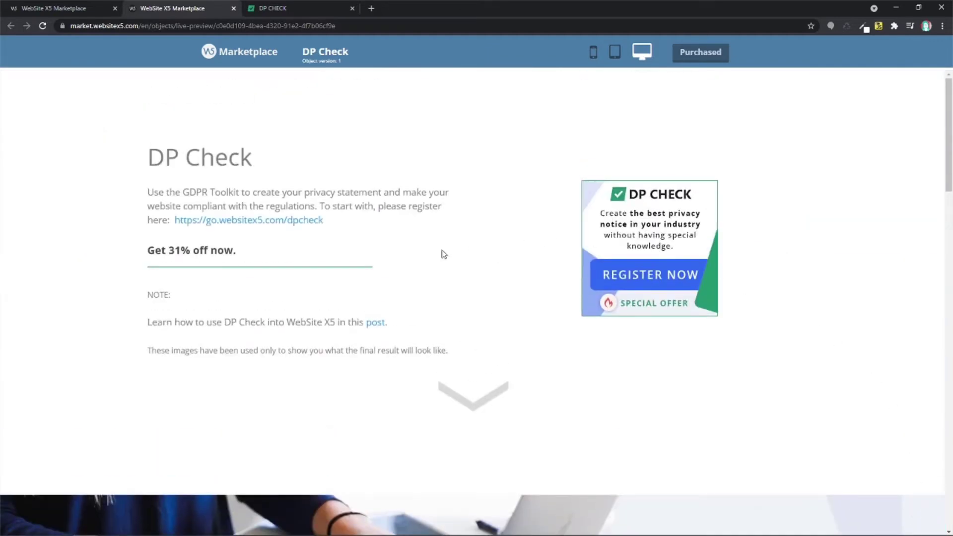
- Open the DP Check registration site, paste the user's e-mail address and choose Get started
left_click(193, 222)
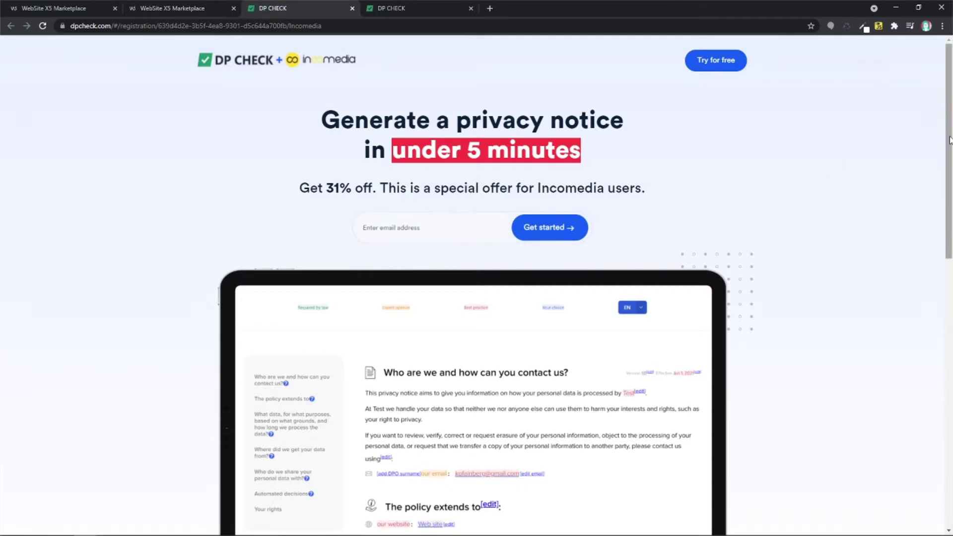
mouse_move(948, 145)
left_mouse_down()
mouse_move(928, 398)
mouse_move(948, 135)
left_mouse_up()
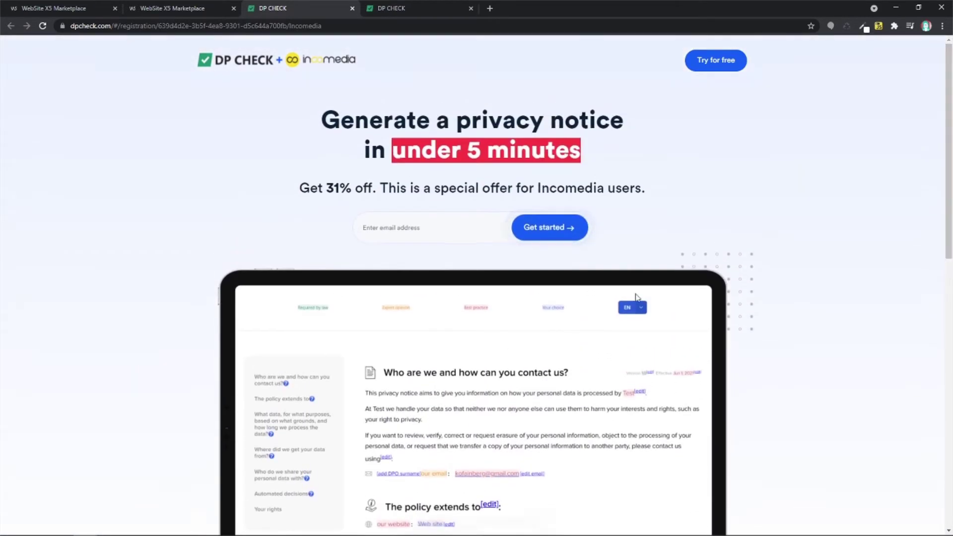
left_click(378, 228)
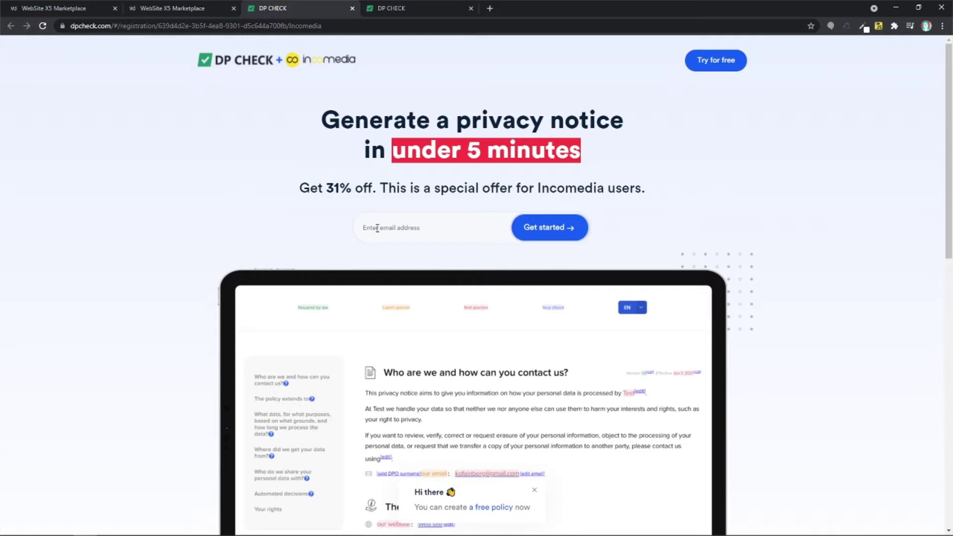
key("ctrl+v")
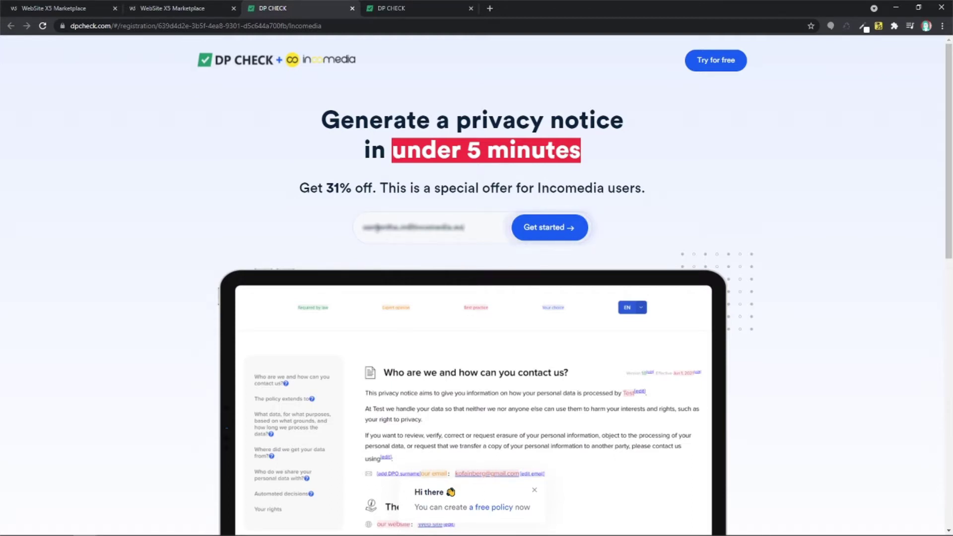
left_click(560, 228)
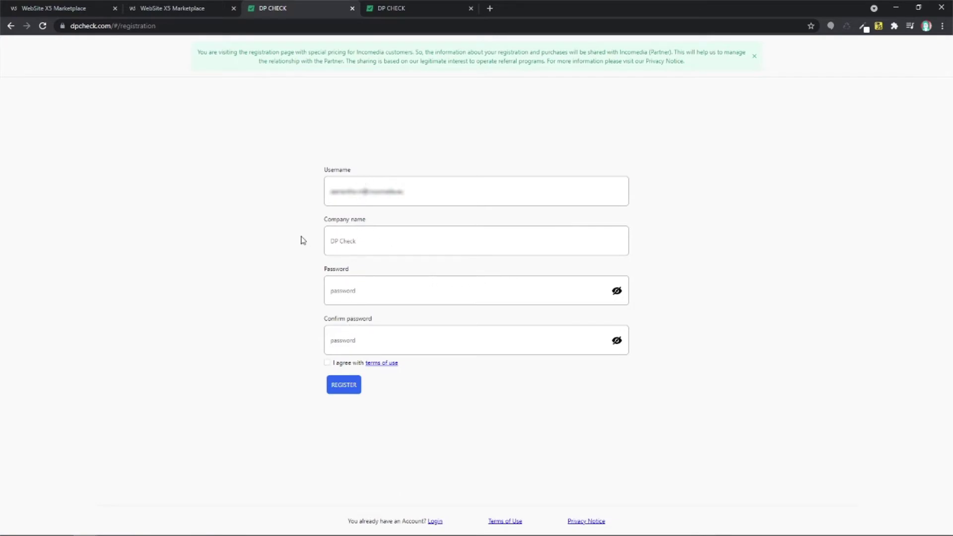
- Register with company name Business and an account password, accepting the terms of use
key("ctrl+shift+l")
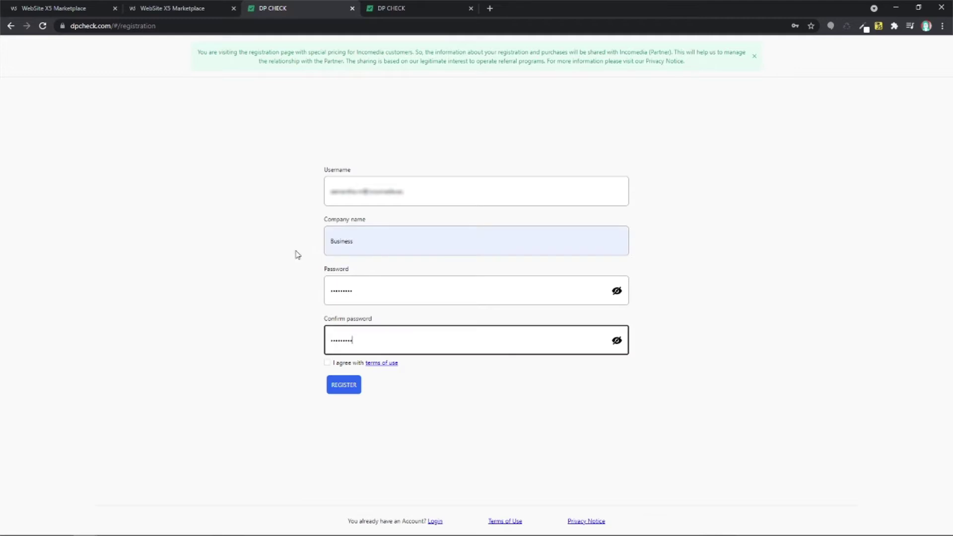
left_click(328, 364)
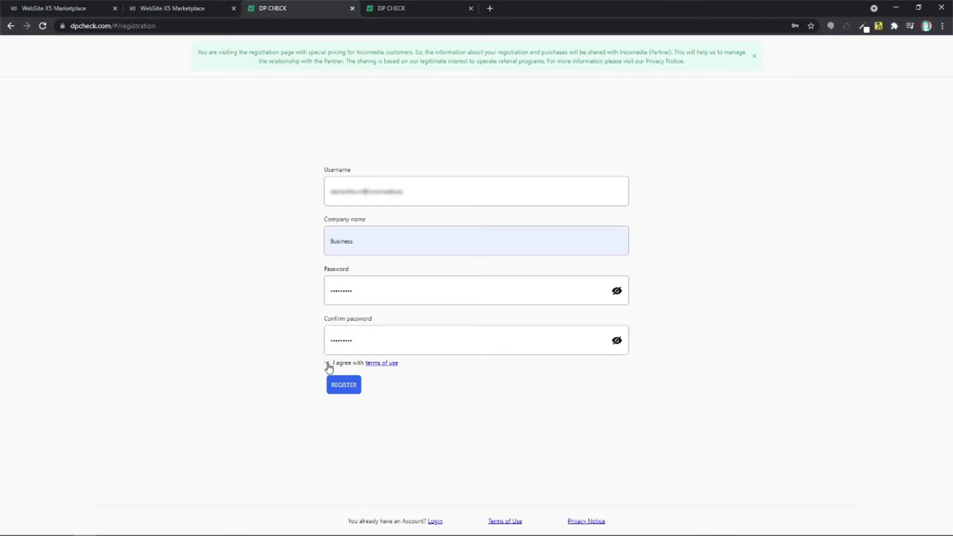
left_click(344, 385)
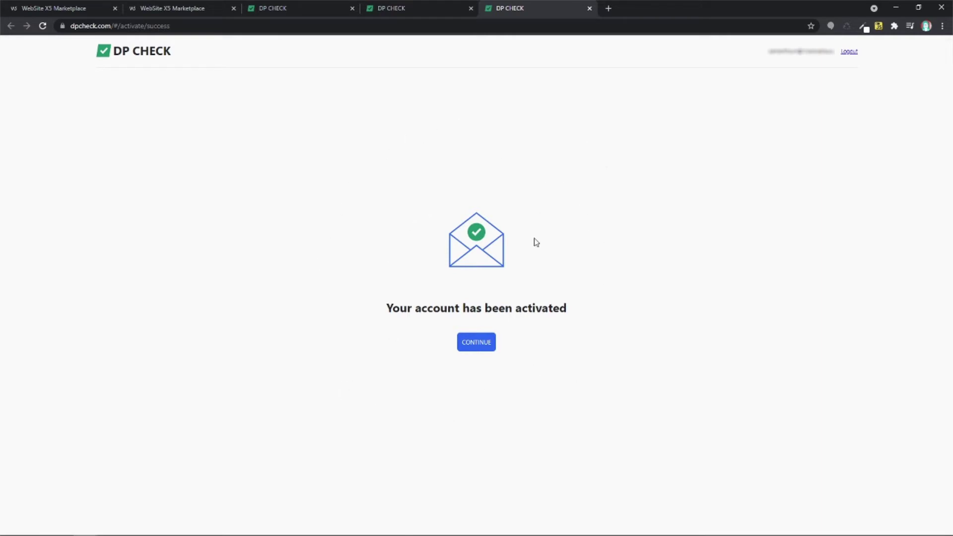
- Continue past the 'Your account has been activated' confirmation
left_click(476, 343)
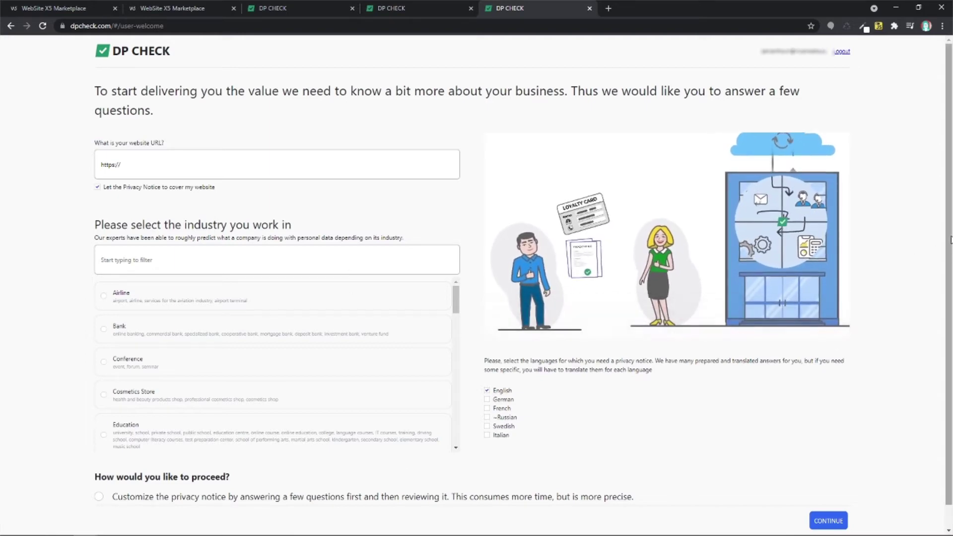
- Enter example.com, choose Education industry and English, and generate the industry default privacy notice
scroll(943, 273, "down", 1)
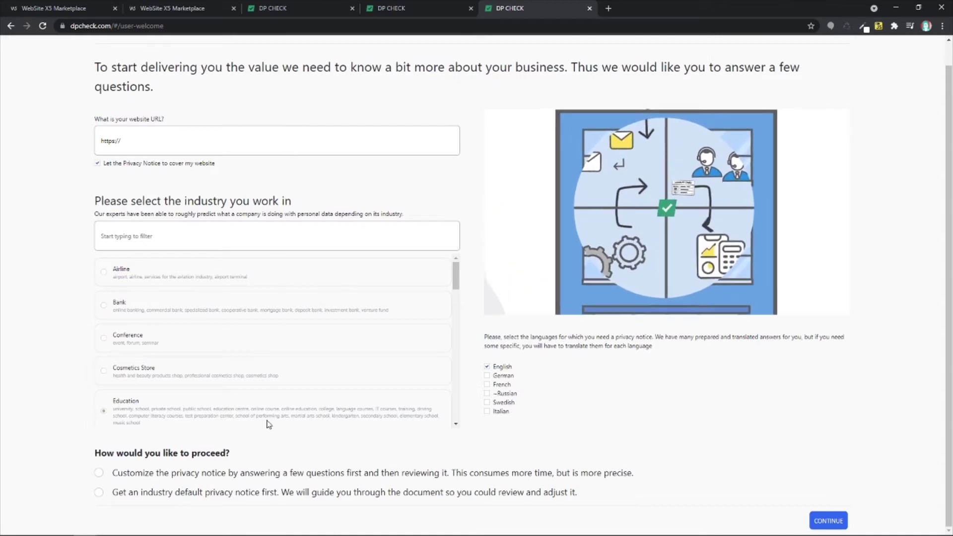
left_click(143, 141)
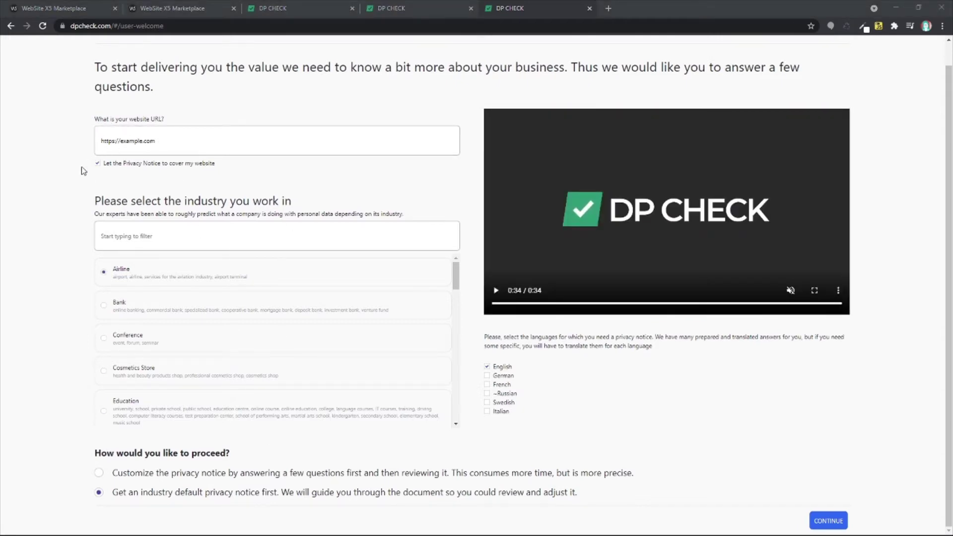
left_click(103, 412)
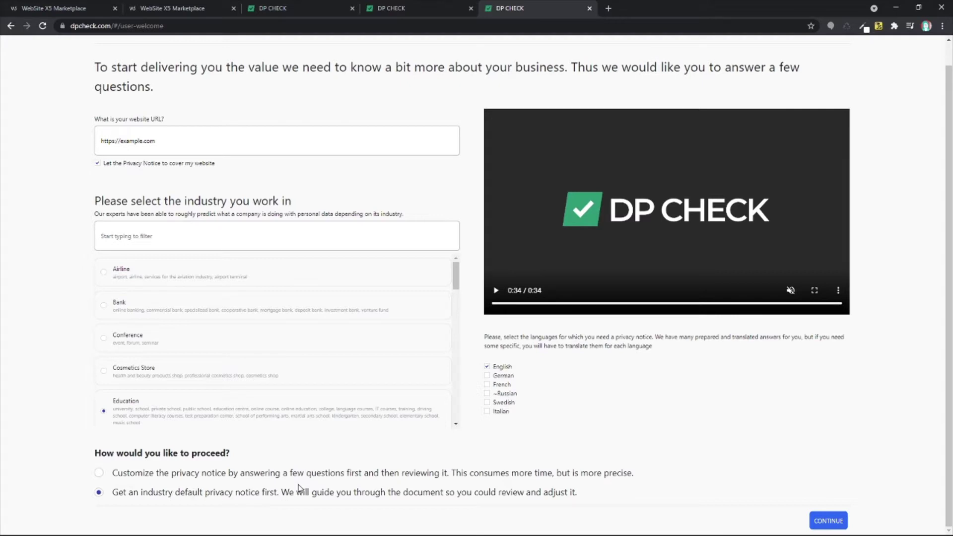
left_click(487, 367)
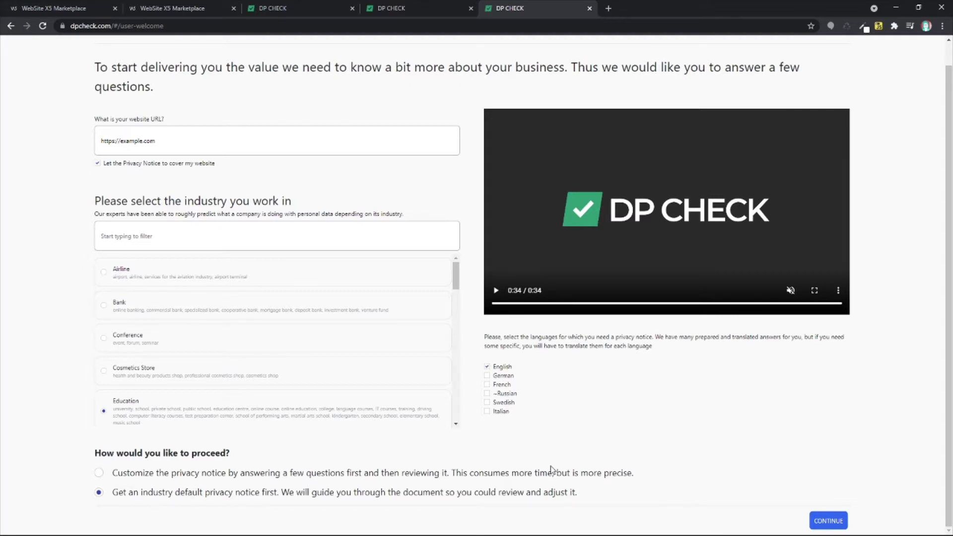
left_click(830, 522)
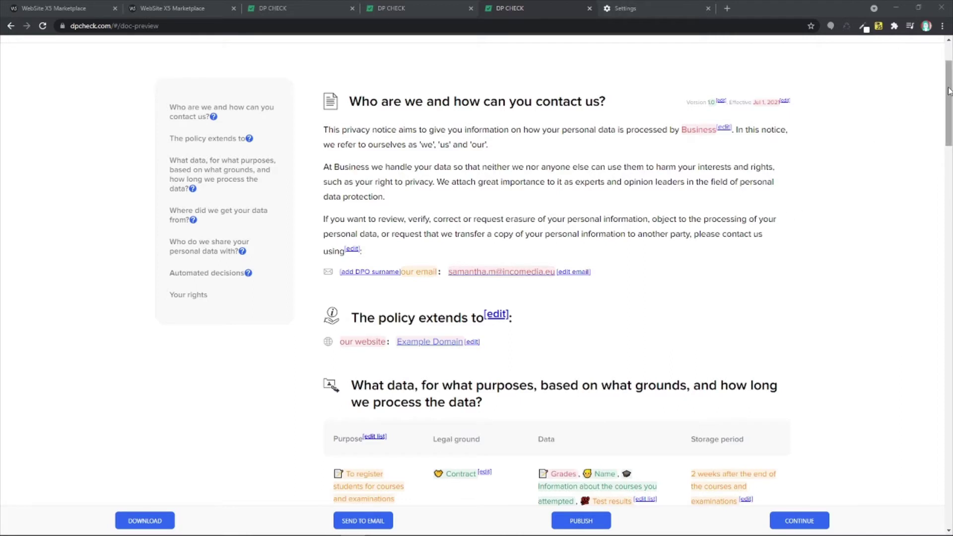
- Scroll through the generated privacy notice, then minimise the browser to reveal WebSite X5
left_click_drag(949, 90, 940, 297)
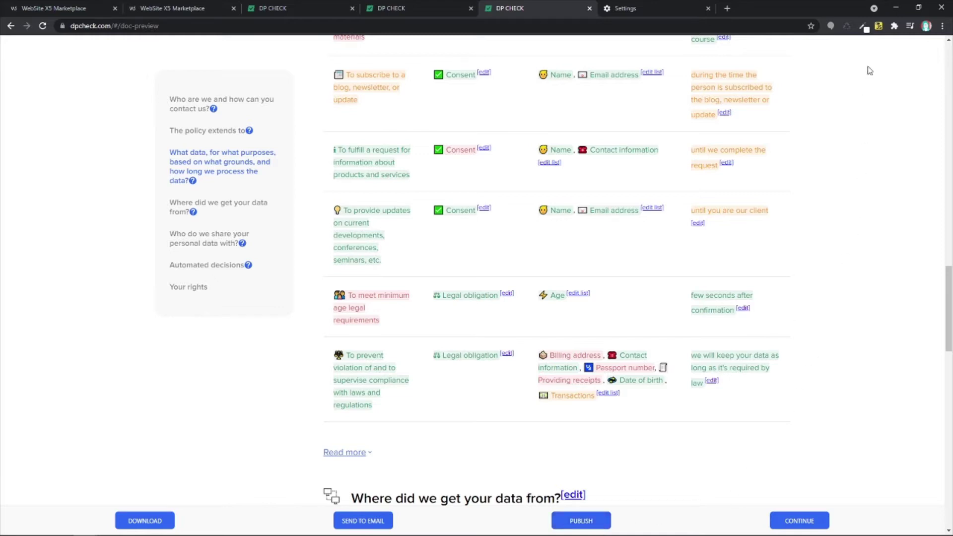
left_click(897, 9)
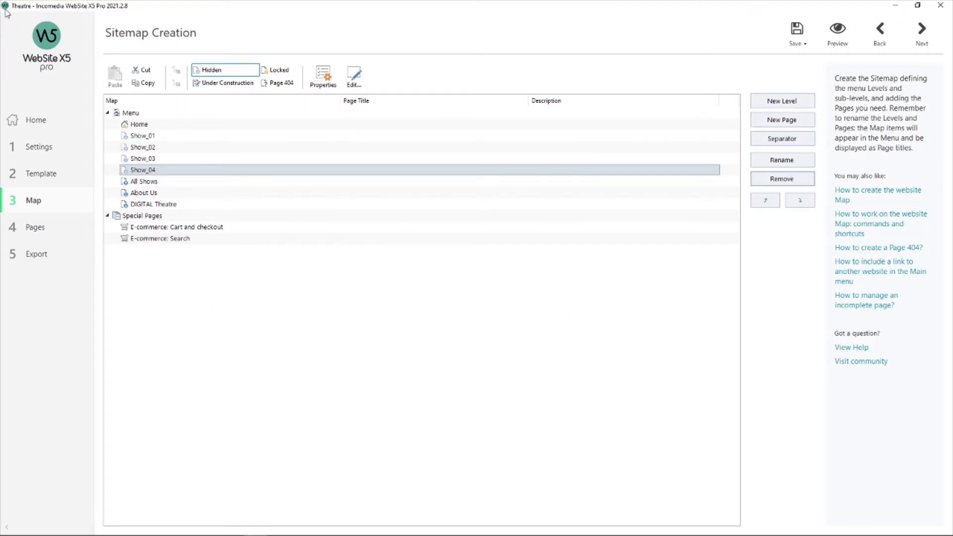
left_click(839, 30)
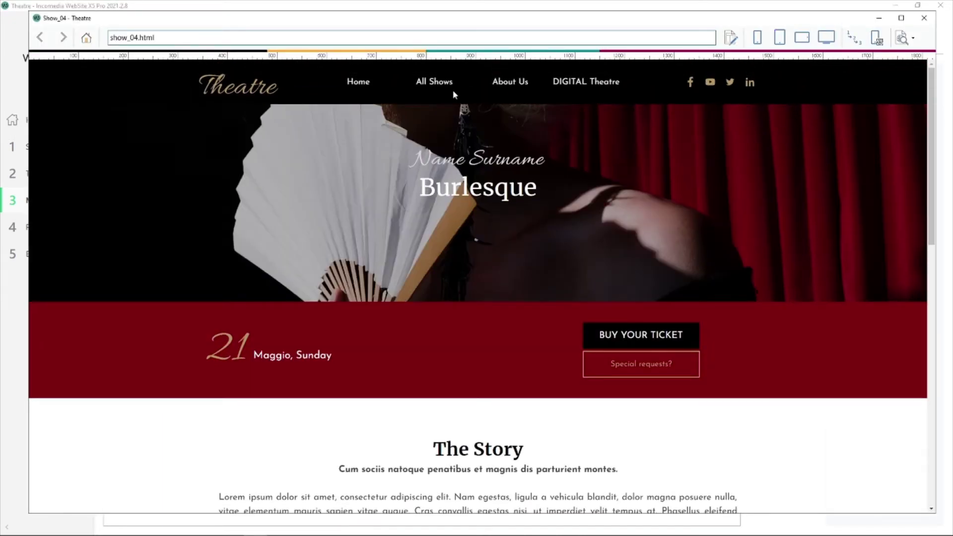
left_click(353, 81)
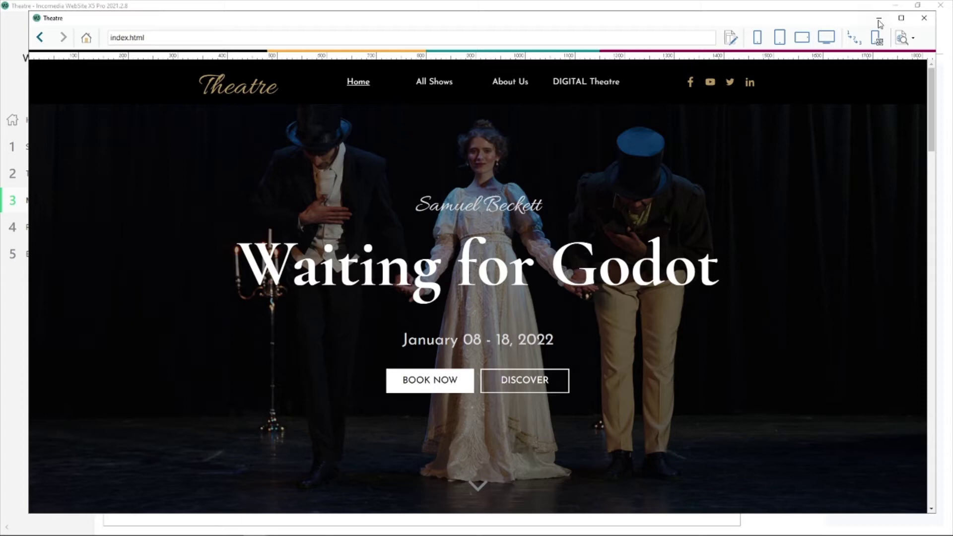
left_click(925, 18)
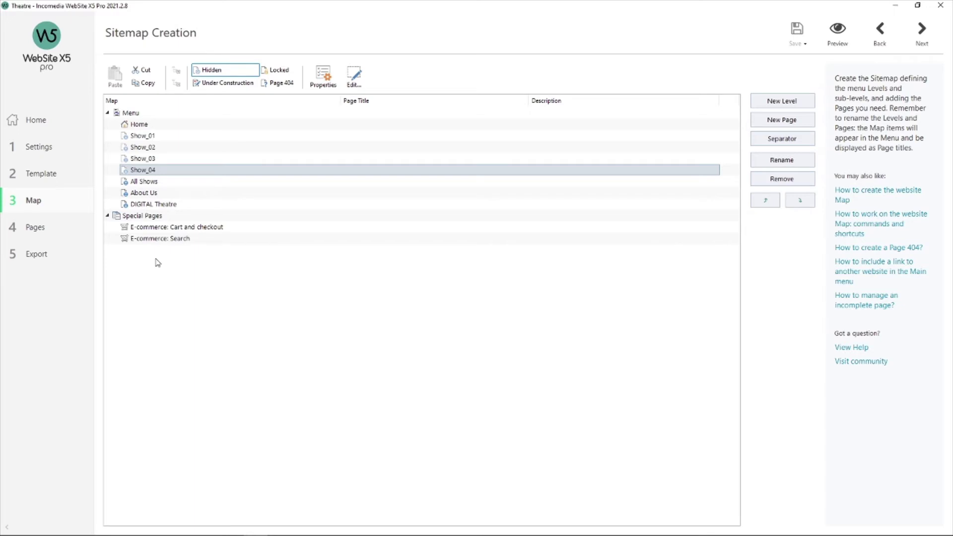
- Add a new page named 'Privacy Policy' after Show_04 in the Theatre sitemap
left_click(783, 123)
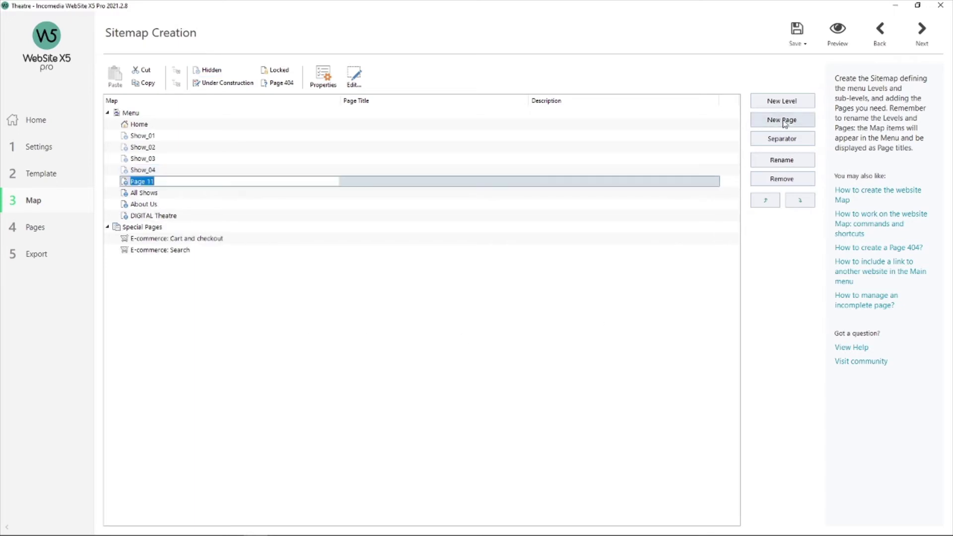
type("Privacy Policy")
key("Return")
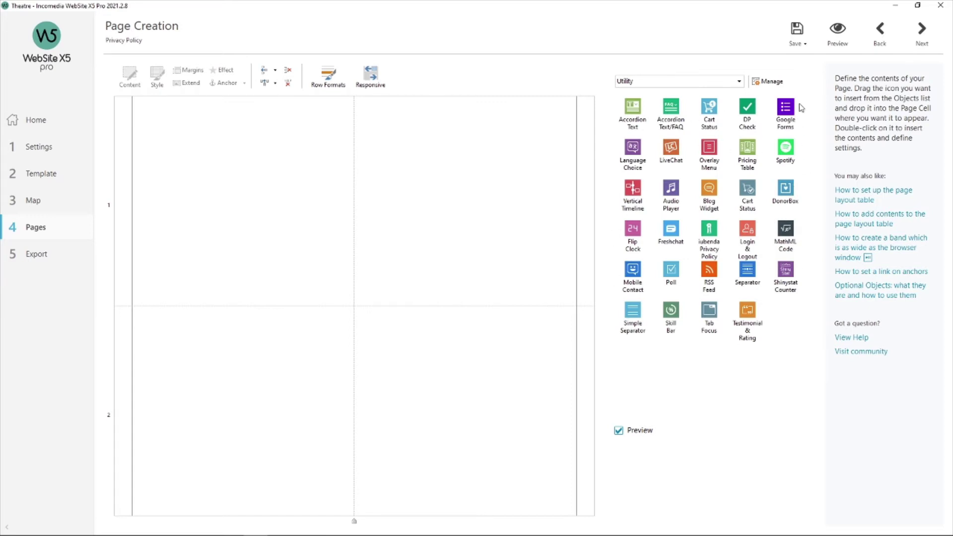
- Show the Utility objects and drag the DP Check object into the Privacy Policy page cell
left_click(769, 80)
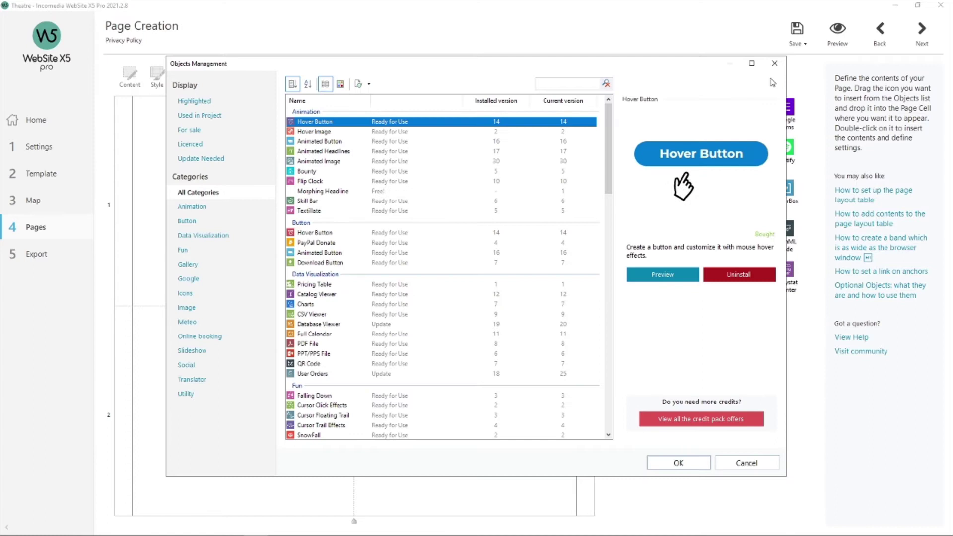
left_click(182, 400)
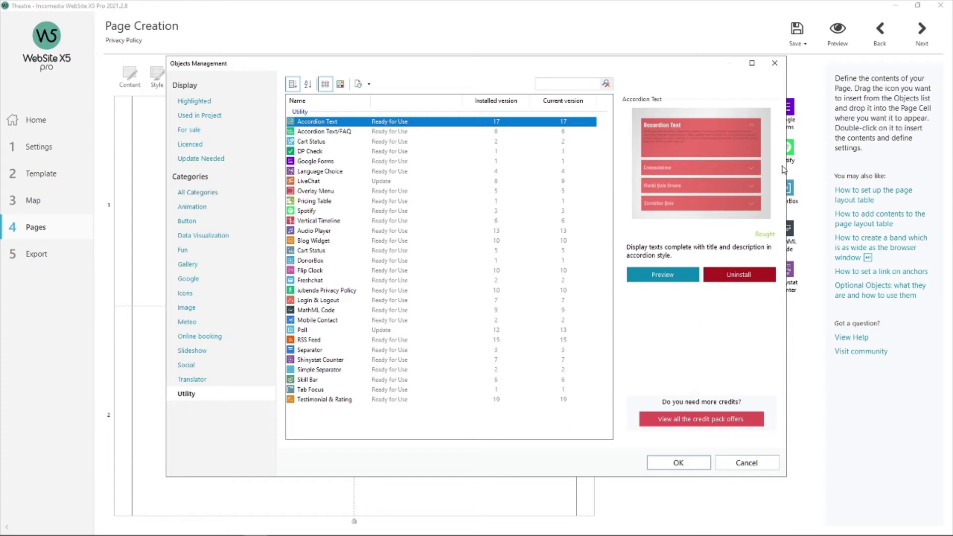
left_click(679, 463)
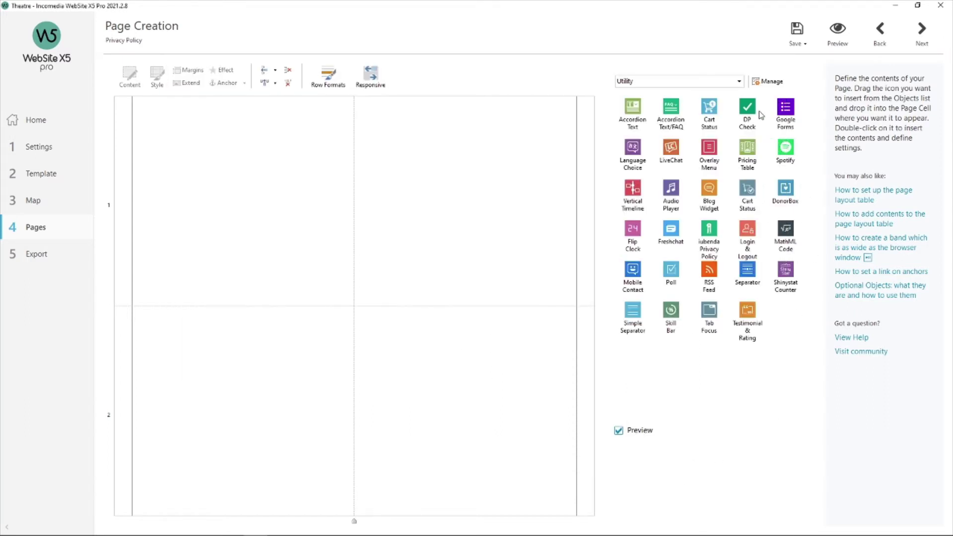
left_click_drag(747, 111, 352, 309)
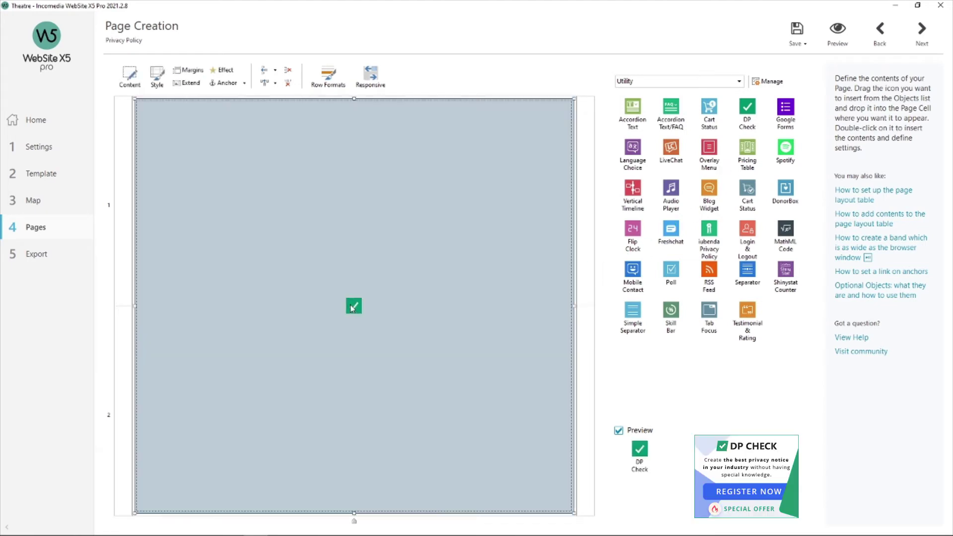
- Check the DP Check object's privacy-notice-EN-FULL.html URL, then launch the site preview
double_click(352, 308)
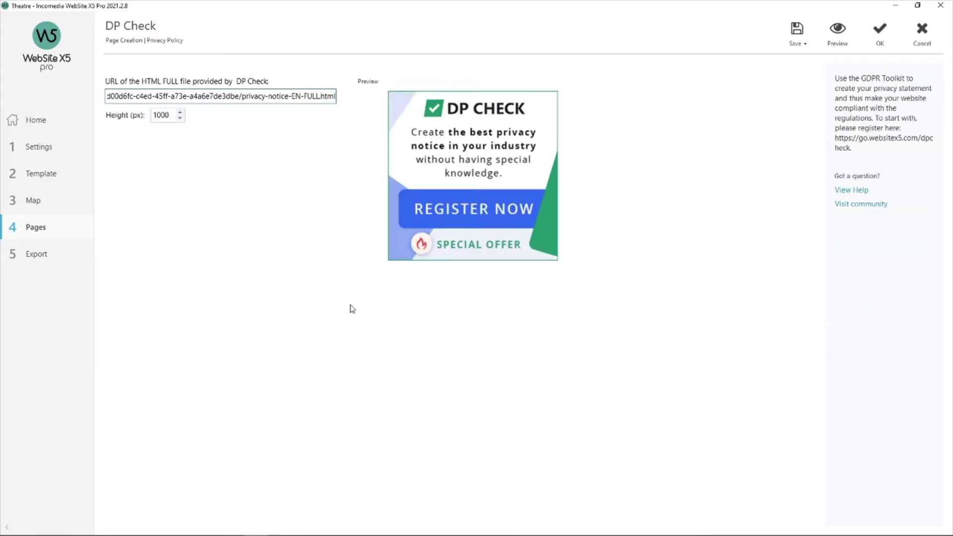
triple_click(296, 96)
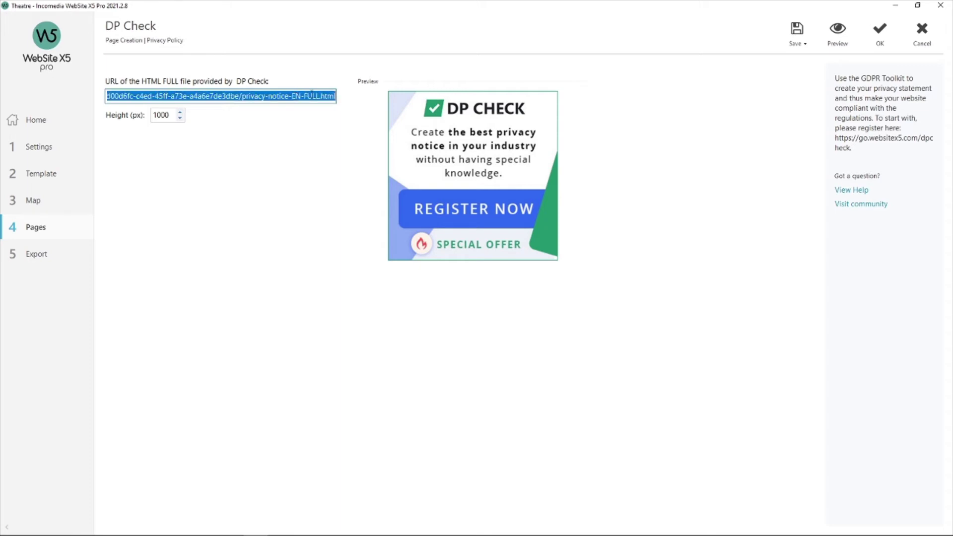
left_click(839, 33)
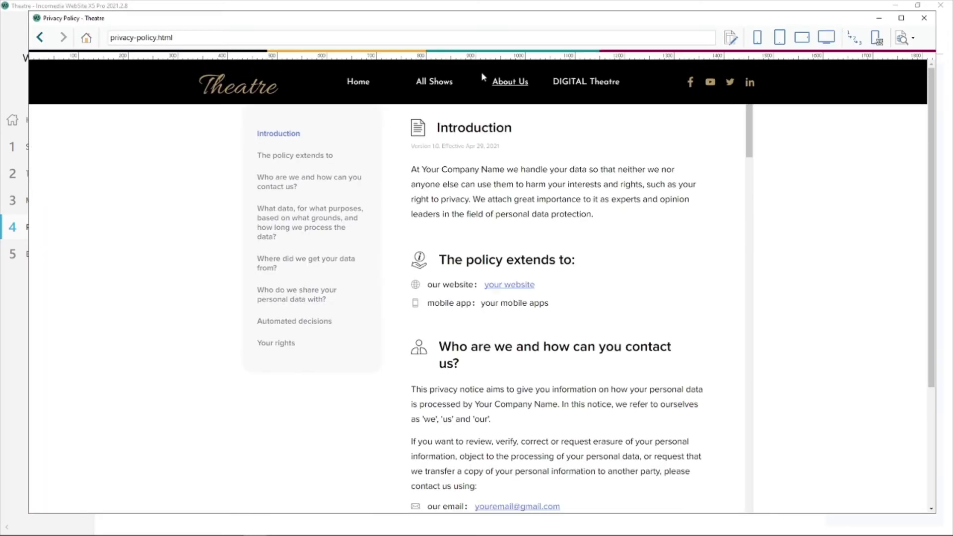
- Scroll the previewed Privacy Policy page through the DP Check notice, from Introduction to Your rights
left_click_drag(749, 141, 761, 316)
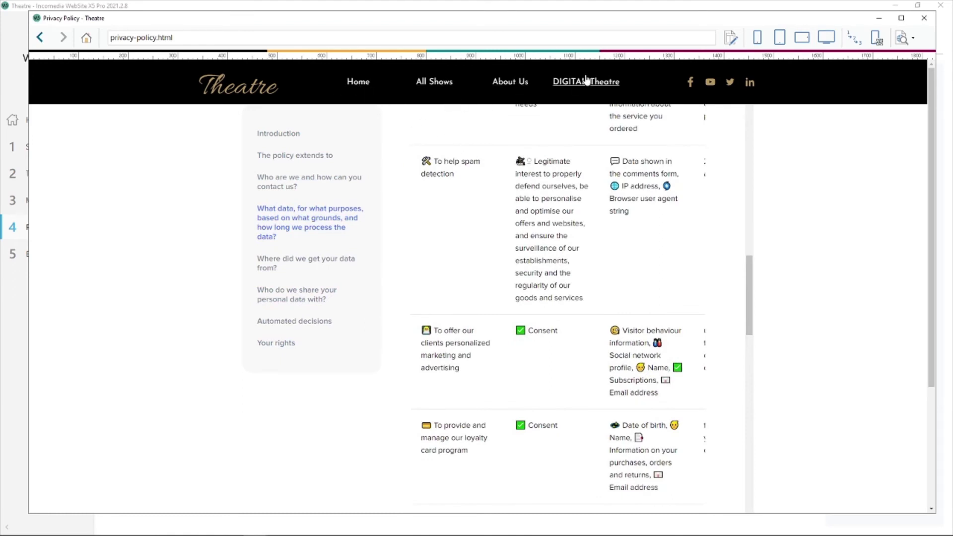
- Close the site preview, keep the DP Check settings with OK, and go to step 2 Template
left_click(924, 18)
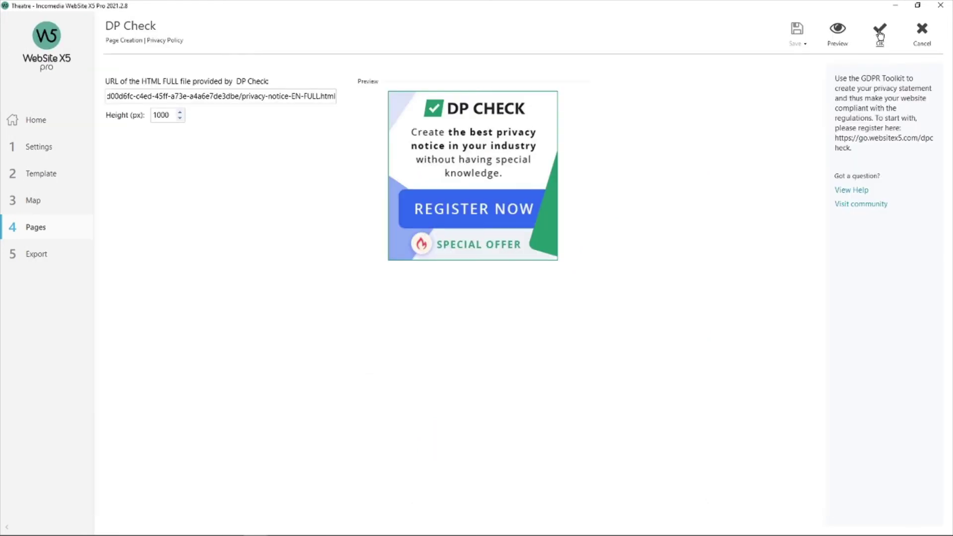
left_click(879, 35)
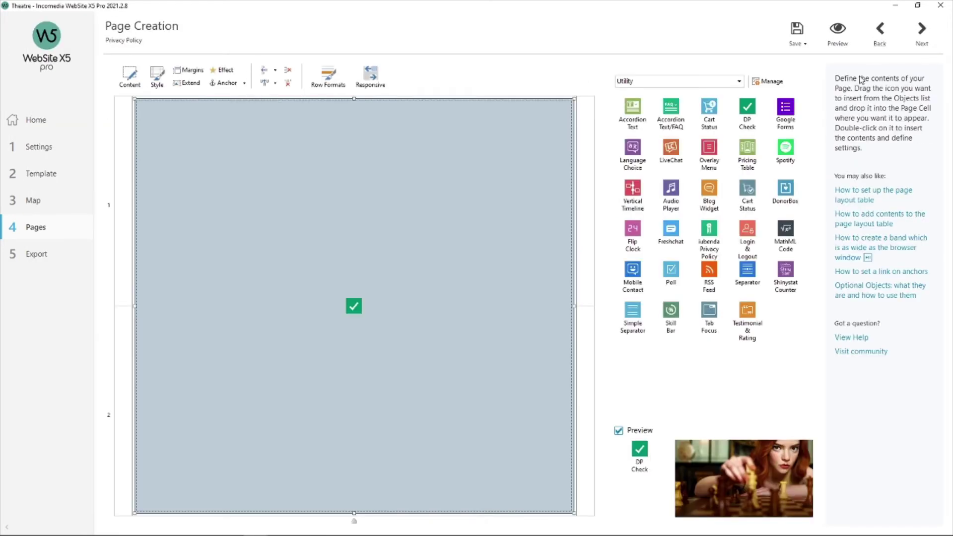
left_click(56, 174)
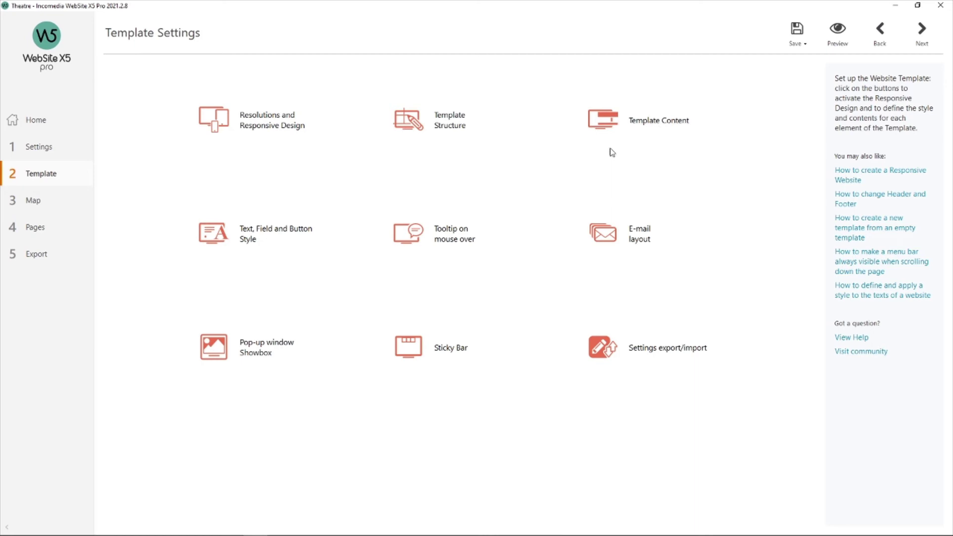
- Edit the Template Content footer text object ending 'augue privacy policy.'
left_click(664, 132)
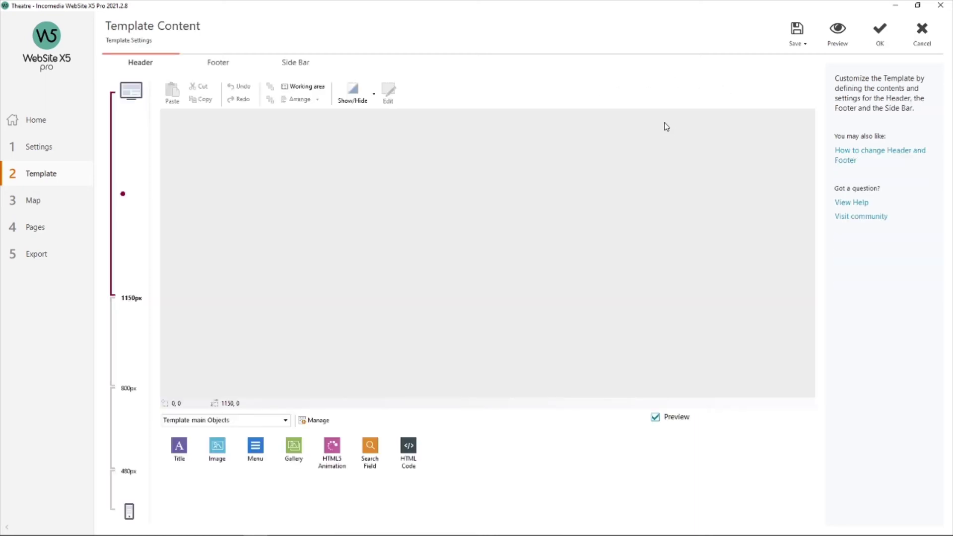
left_click(218, 64)
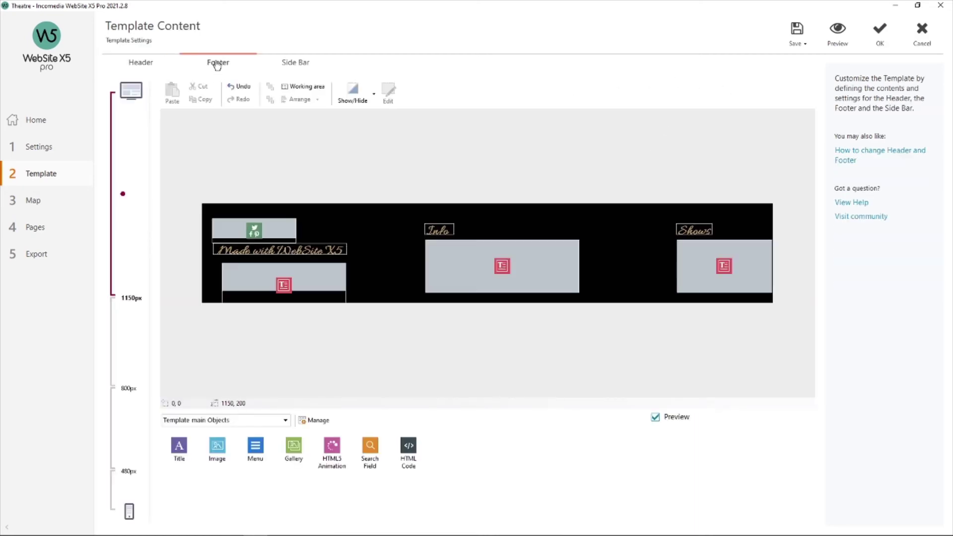
double_click(299, 274)
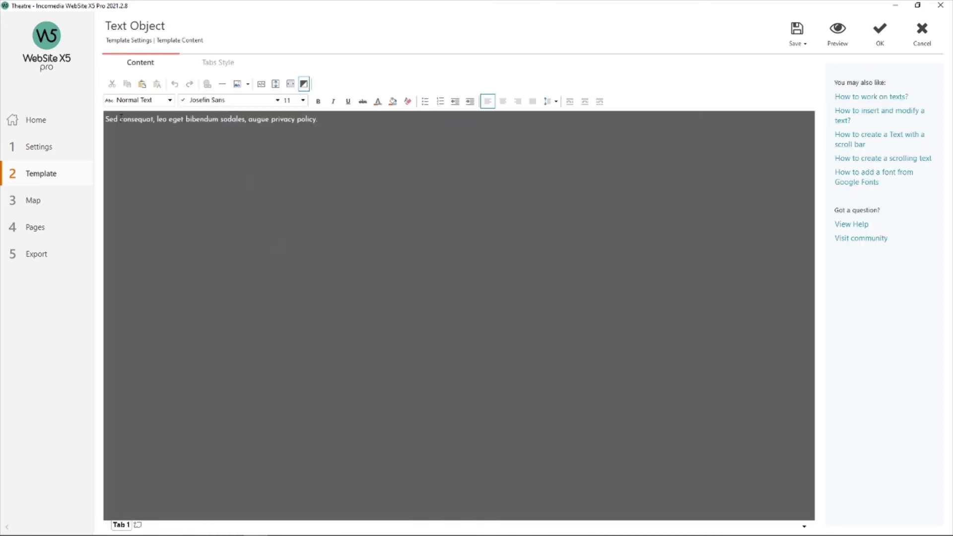
- Select part of the footer sentence near 'privacy policy', then clear that selection
left_click_drag(182, 118, 257, 120)
left_click(281, 119)
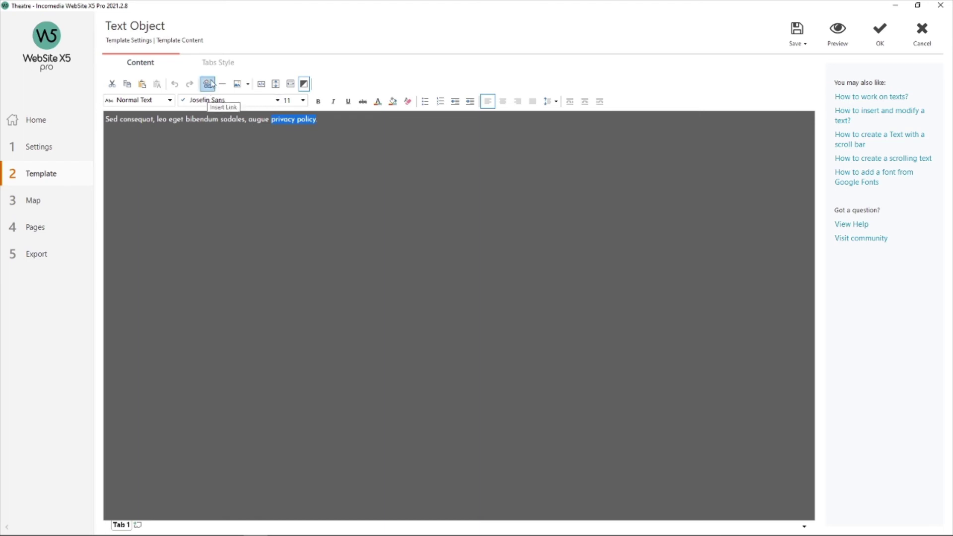
- Link 'privacy policy' to the Privacy Policy website page, set to open in a new window
left_click(209, 83)
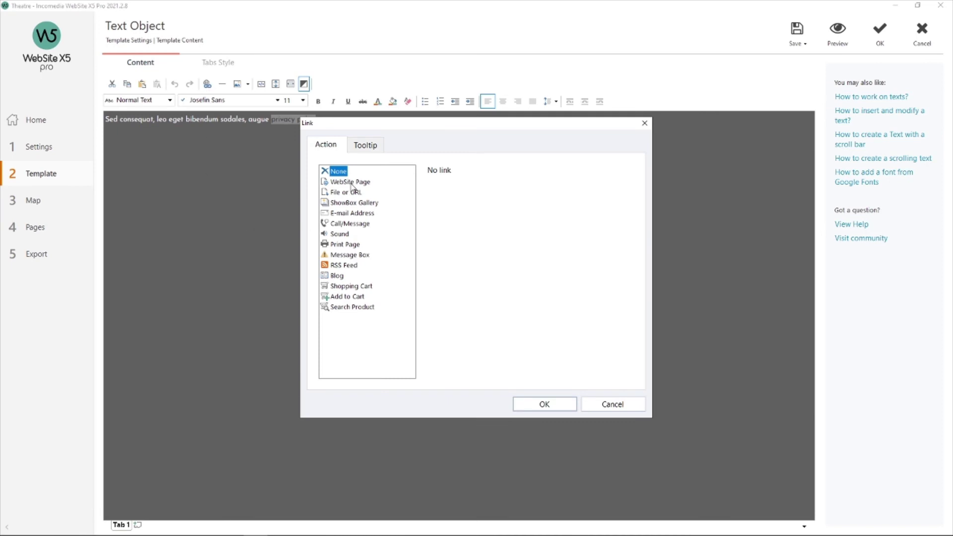
left_click(351, 183)
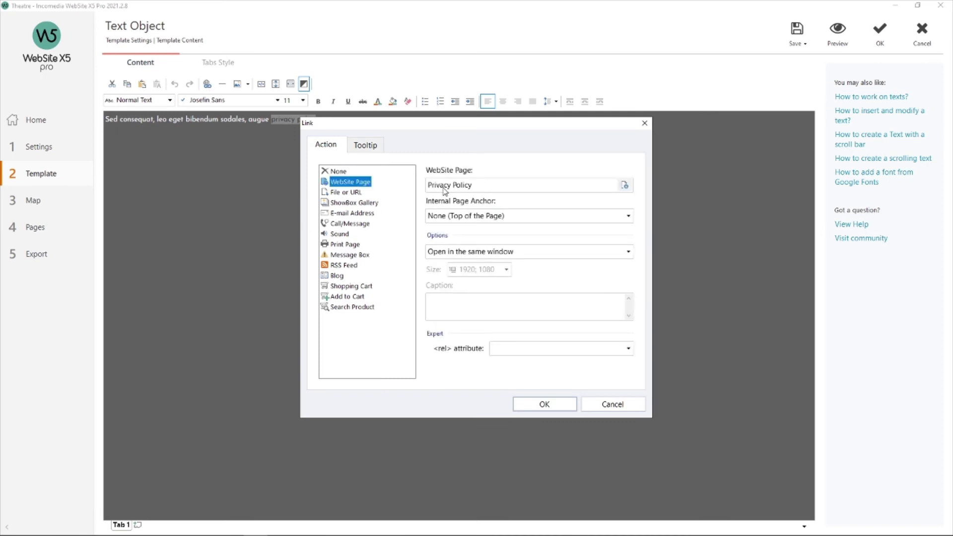
left_click(481, 187)
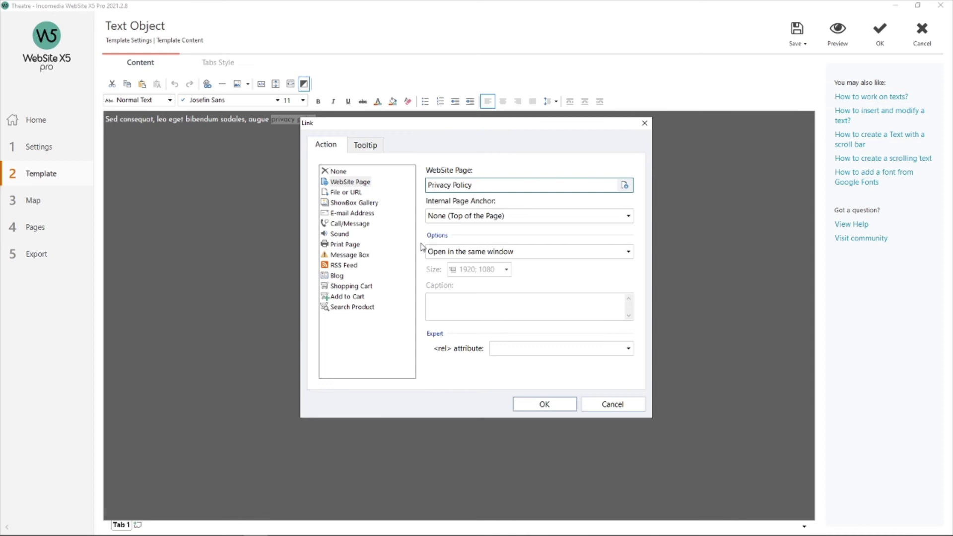
left_click(525, 256)
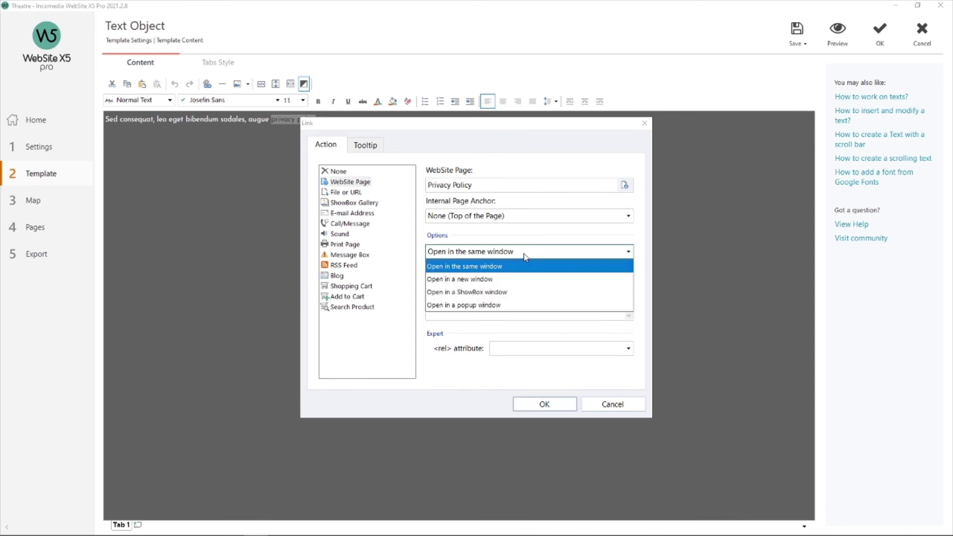
left_click(500, 281)
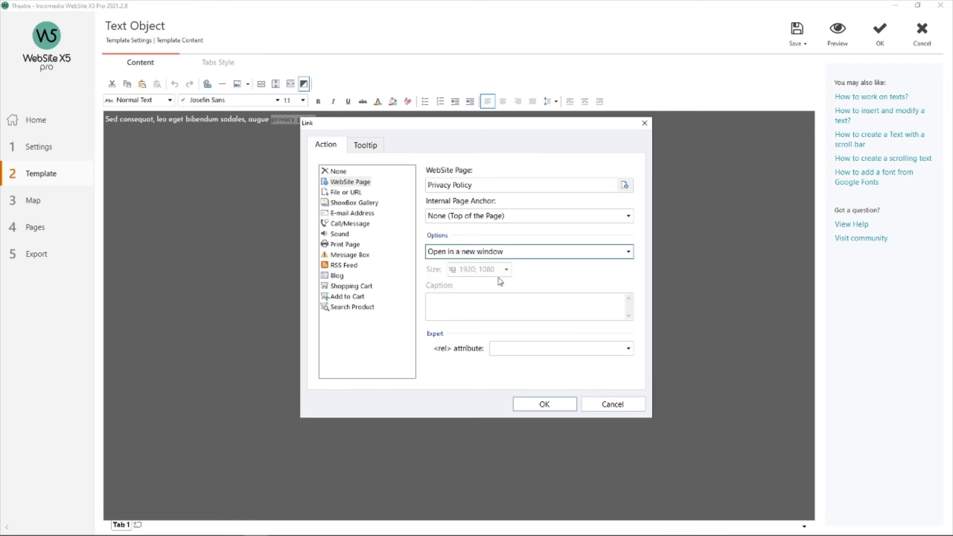
left_click(552, 405)
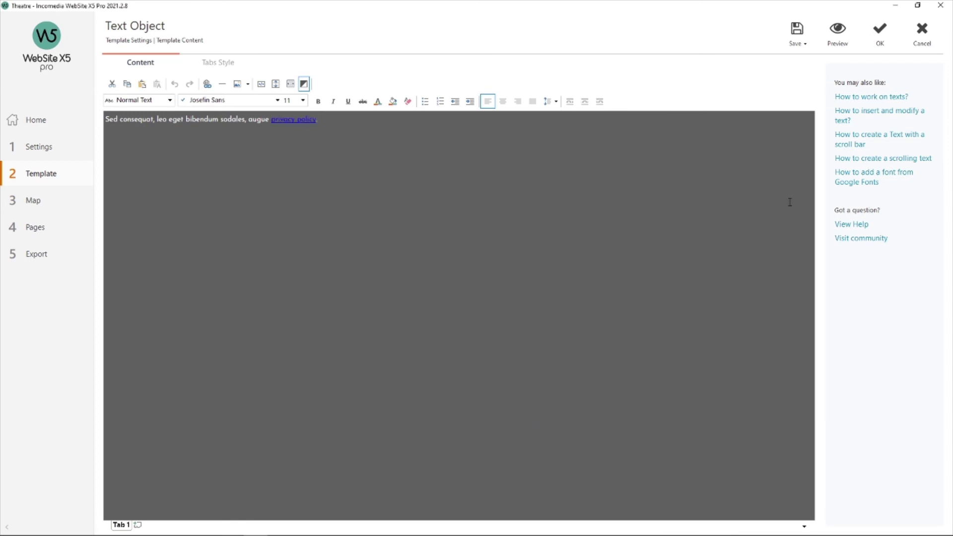
- Confirm the footer text changes and preview the site's Home page
left_click(882, 34)
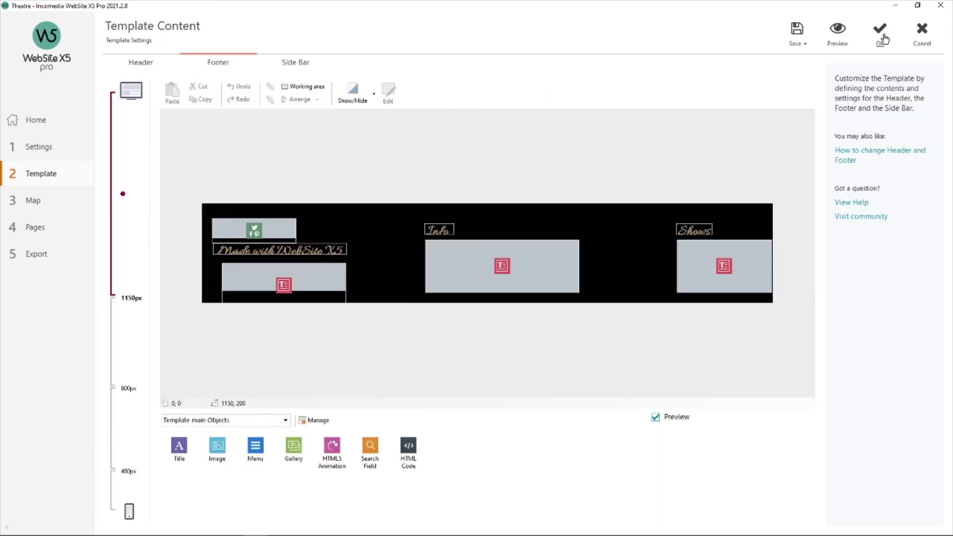
left_click(838, 31)
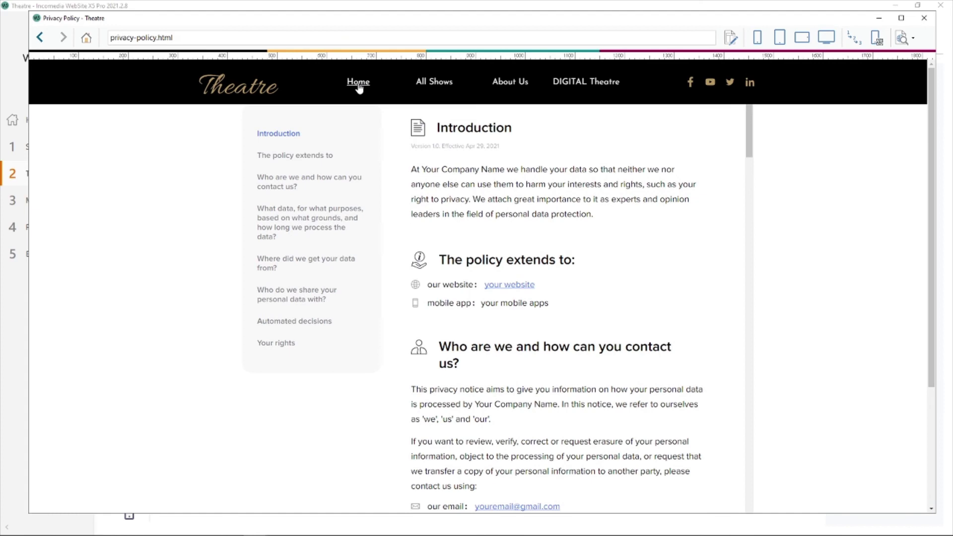
left_click(359, 84)
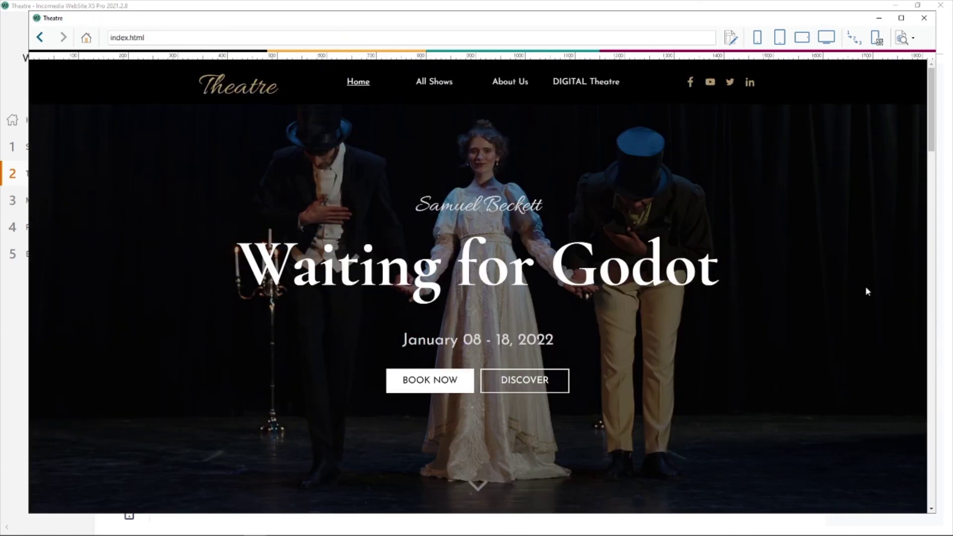
- Follow the footer's 'privacy policy' link to check it opens the policy in a new window
scroll(877, 220, "down", 10)
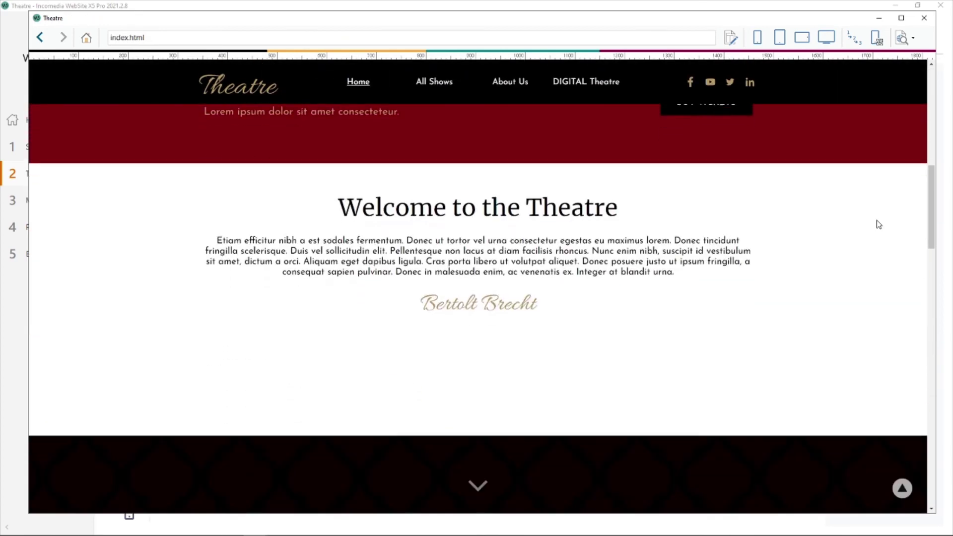
scroll(879, 224, "down", 12)
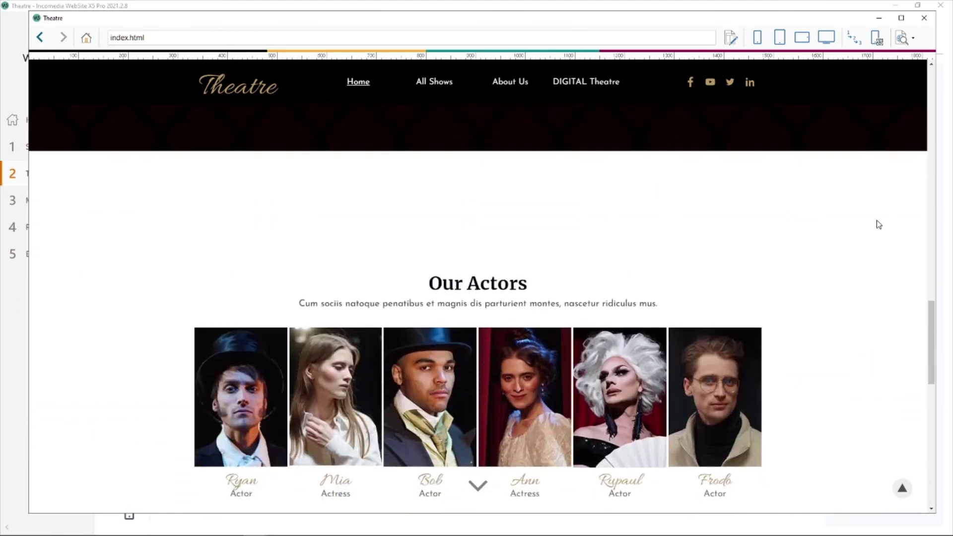
scroll(878, 224, "down", 10)
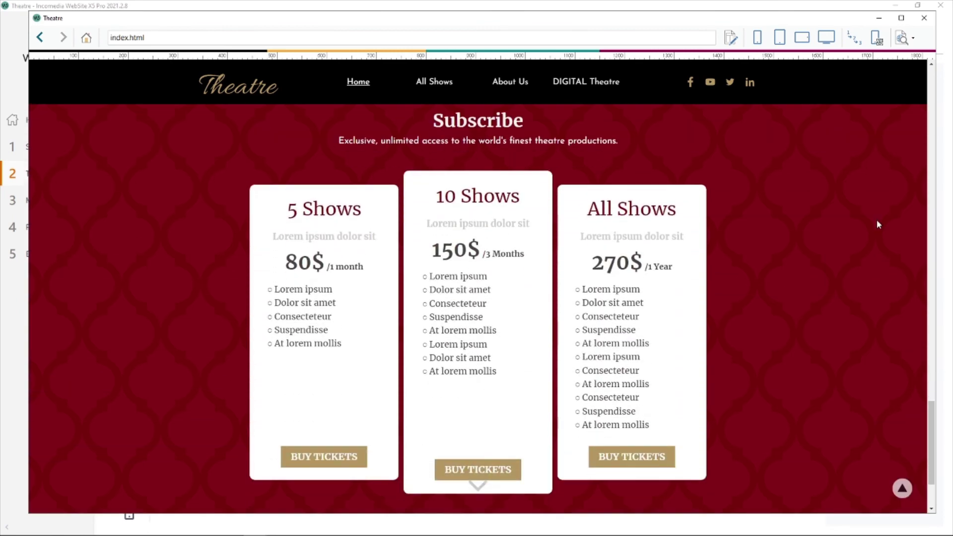
scroll(878, 225, "down", 2)
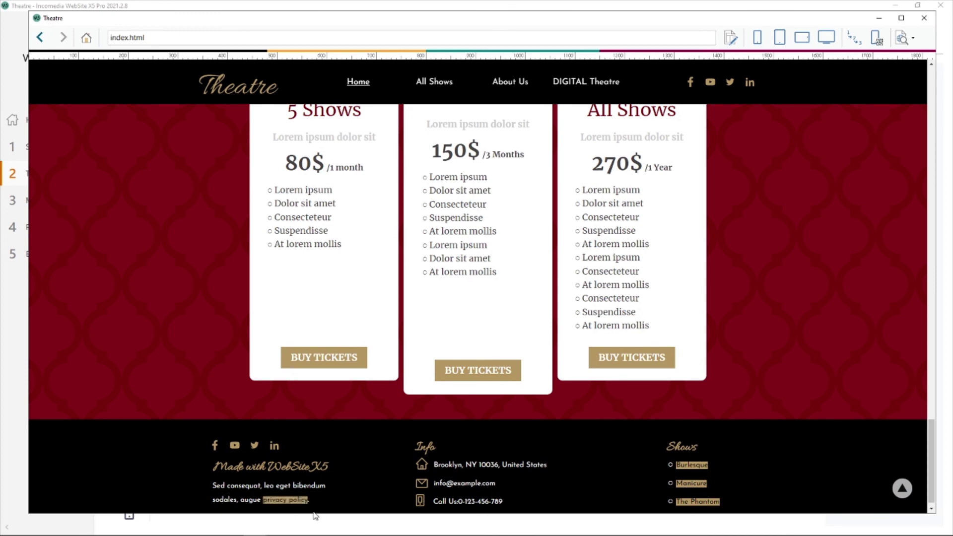
left_click(303, 500)
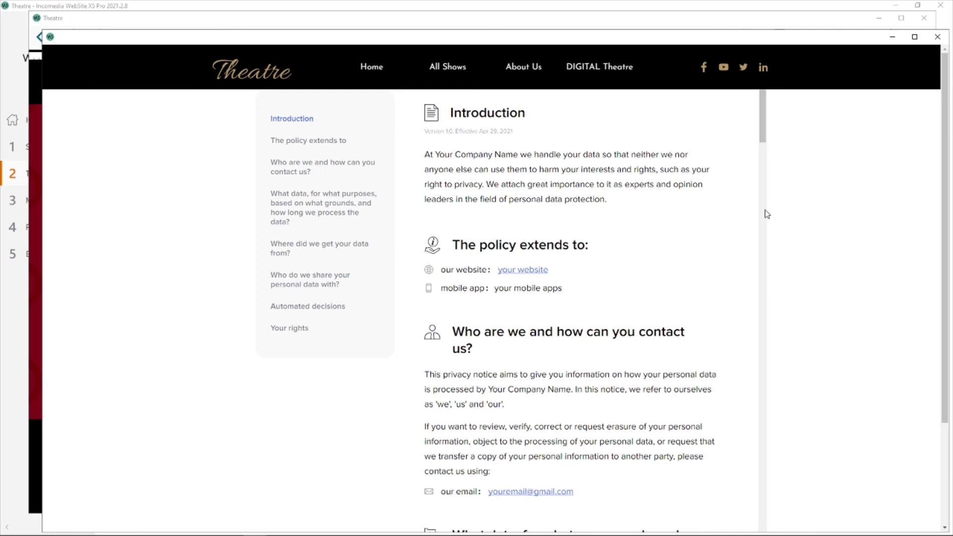
left_click(764, 234)
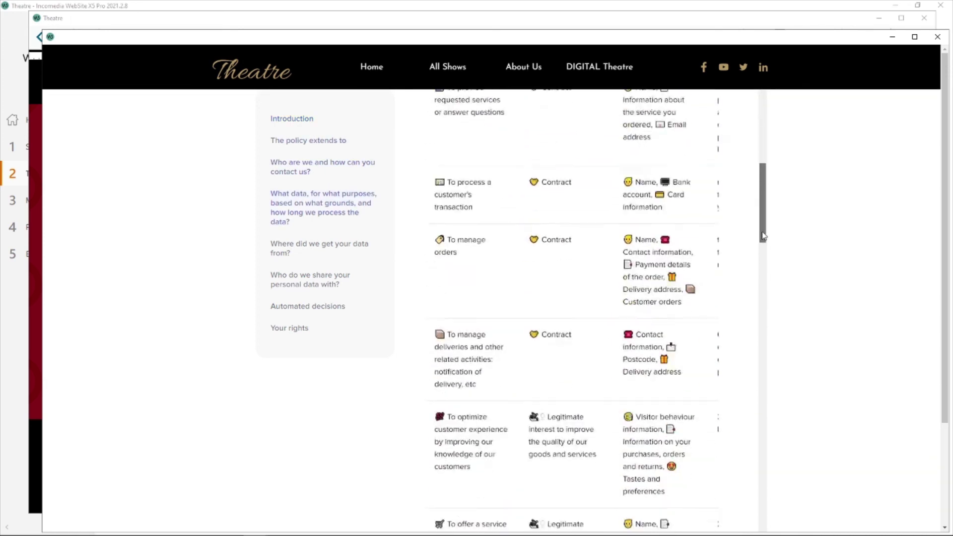
left_click_drag(764, 236, 761, 456)
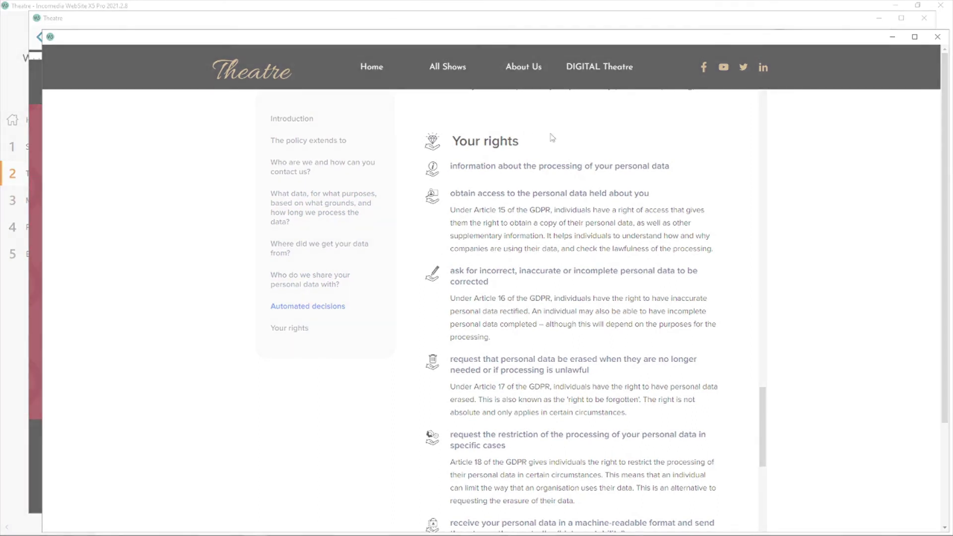